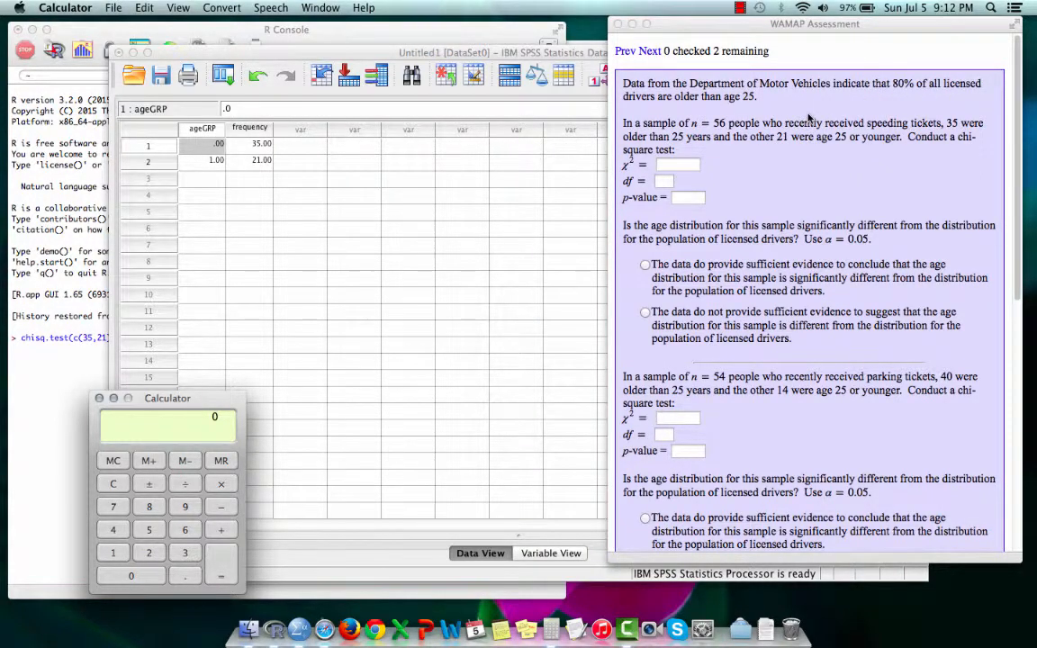
Switch to the SPSS Data Editor and review the variable definitions of ageGRP and frequency before returning to the data.
{"action": "left_click", "coordinate": [573, 54]}
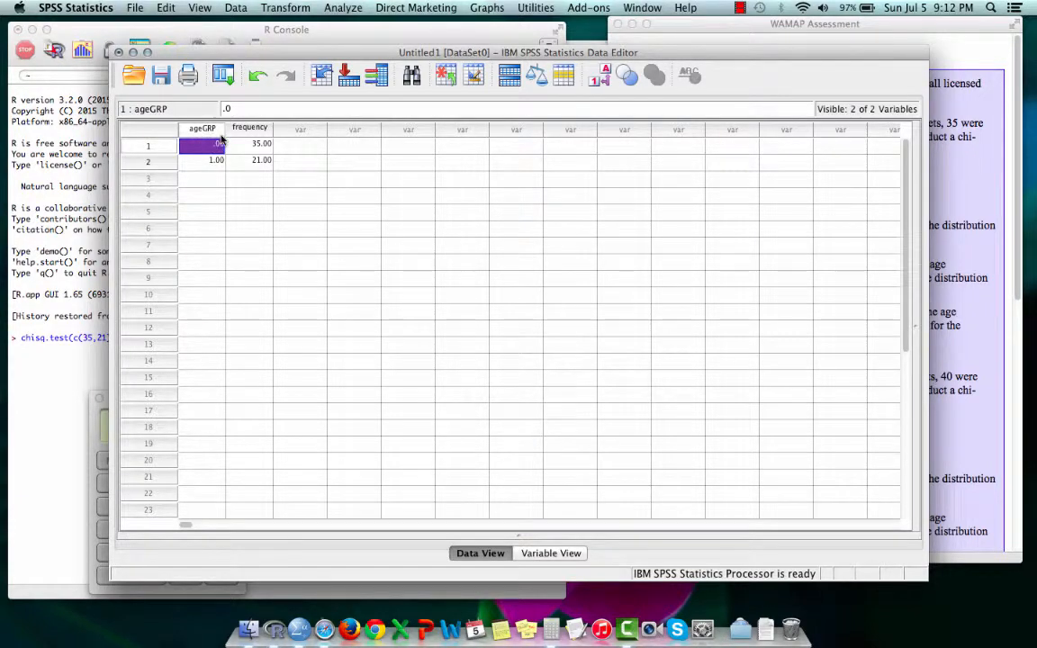
{"action": "left_click", "coordinate": [546, 554]}
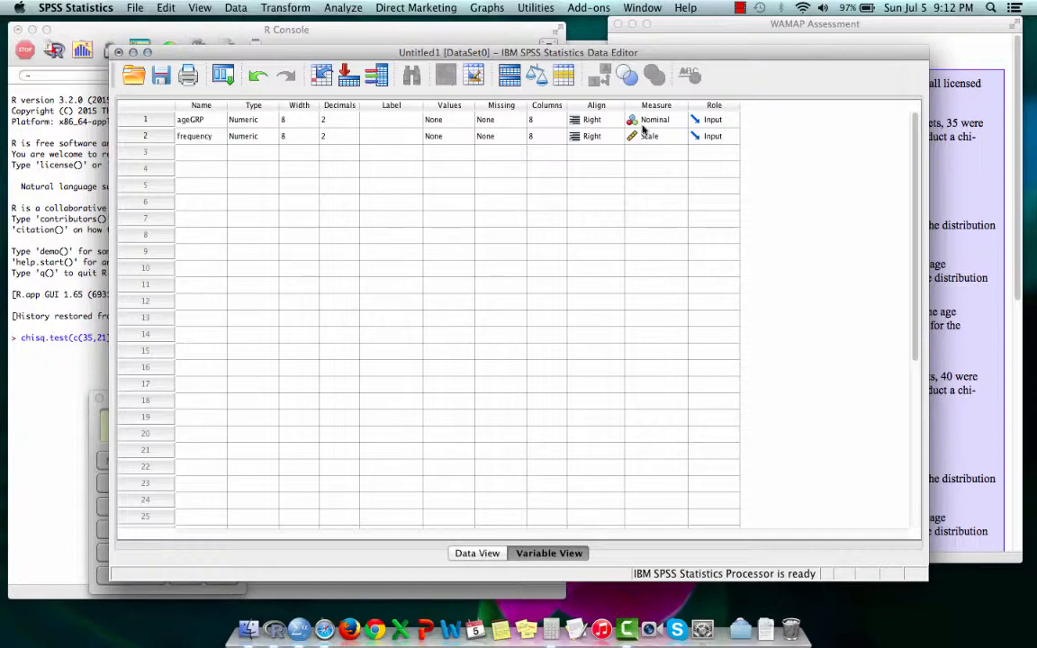
{"action": "left_click", "coordinate": [477, 554]}
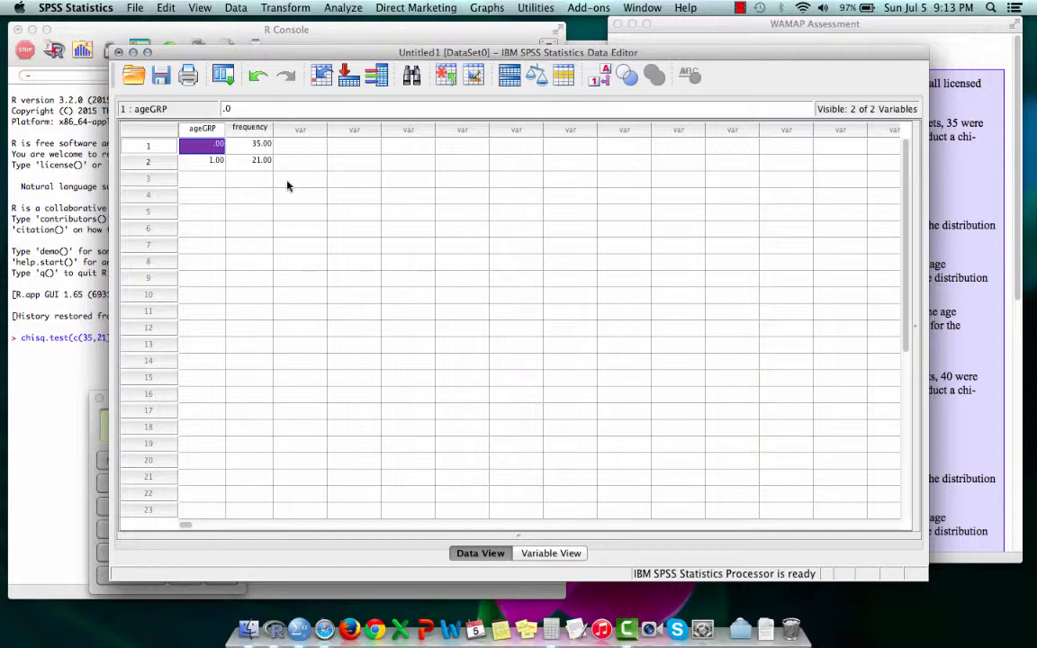
Weight the cases by the frequency variable and close the resulting output viewer.
{"action": "left_click", "coordinate": [236, 8]}
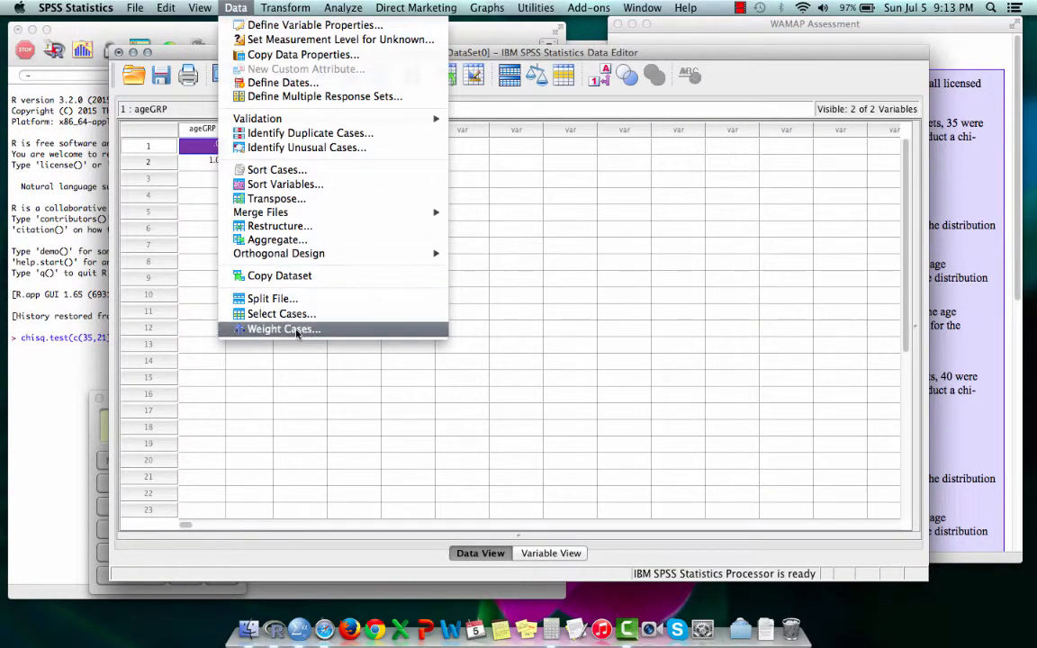
{"action": "left_click", "coordinate": [326, 336]}
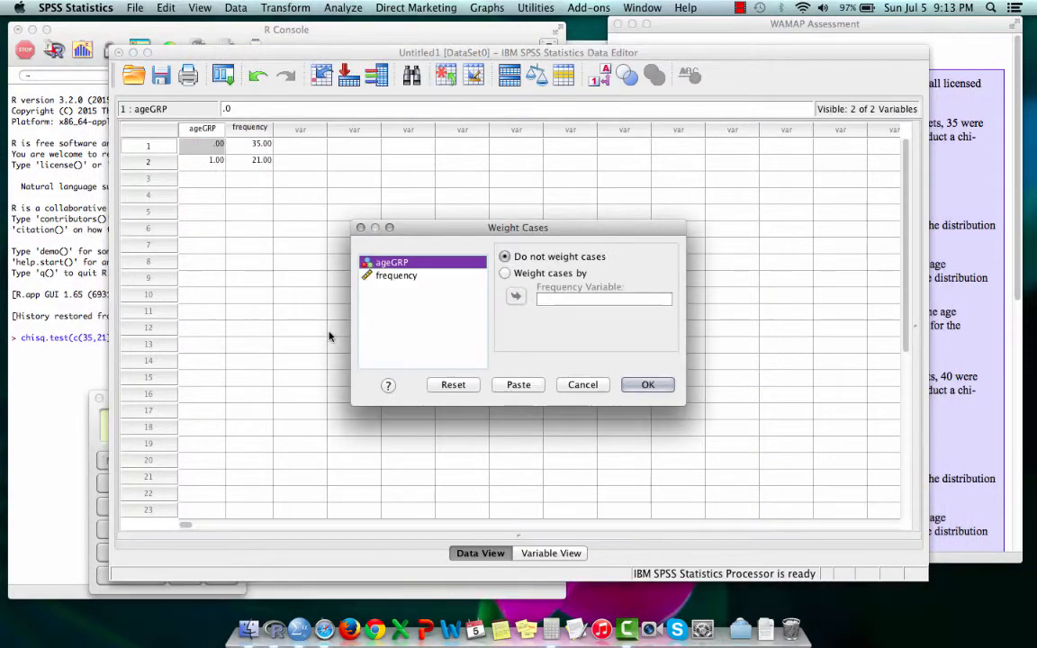
{"action": "left_click", "coordinate": [510, 272]}
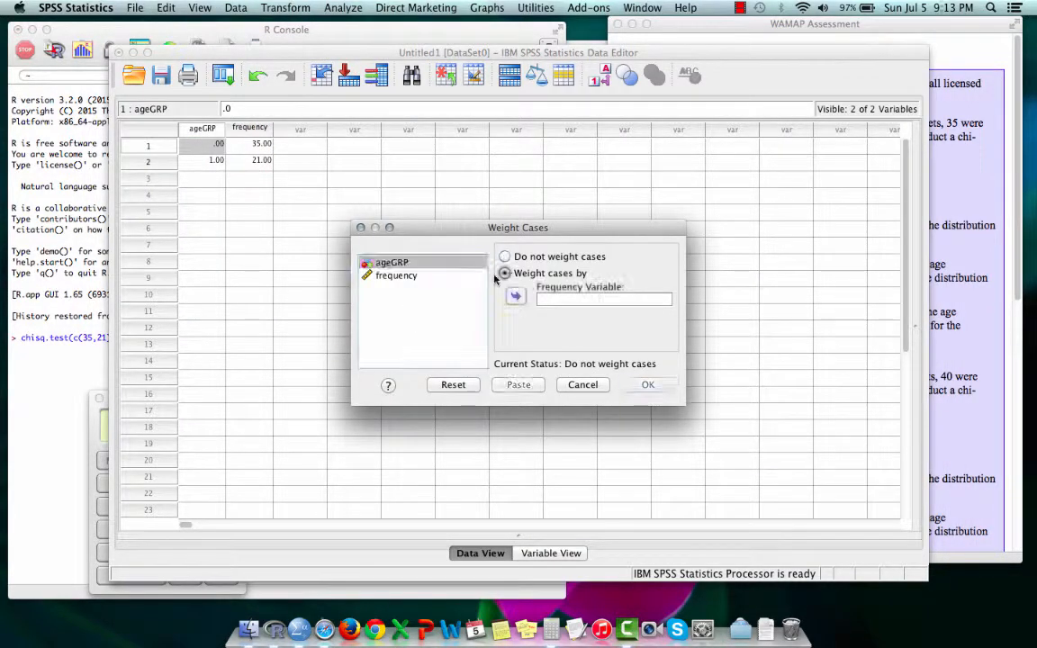
{"action": "left_click", "coordinate": [417, 277]}
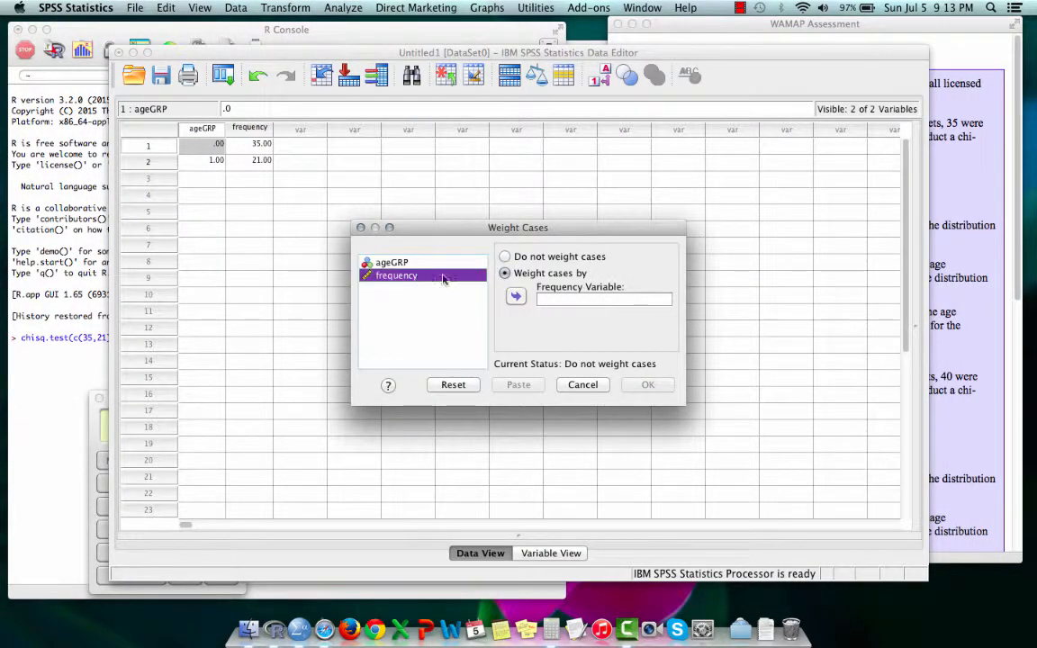
{"action": "left_click", "coordinate": [516, 295]}
{"action": "left_click", "coordinate": [654, 386]}
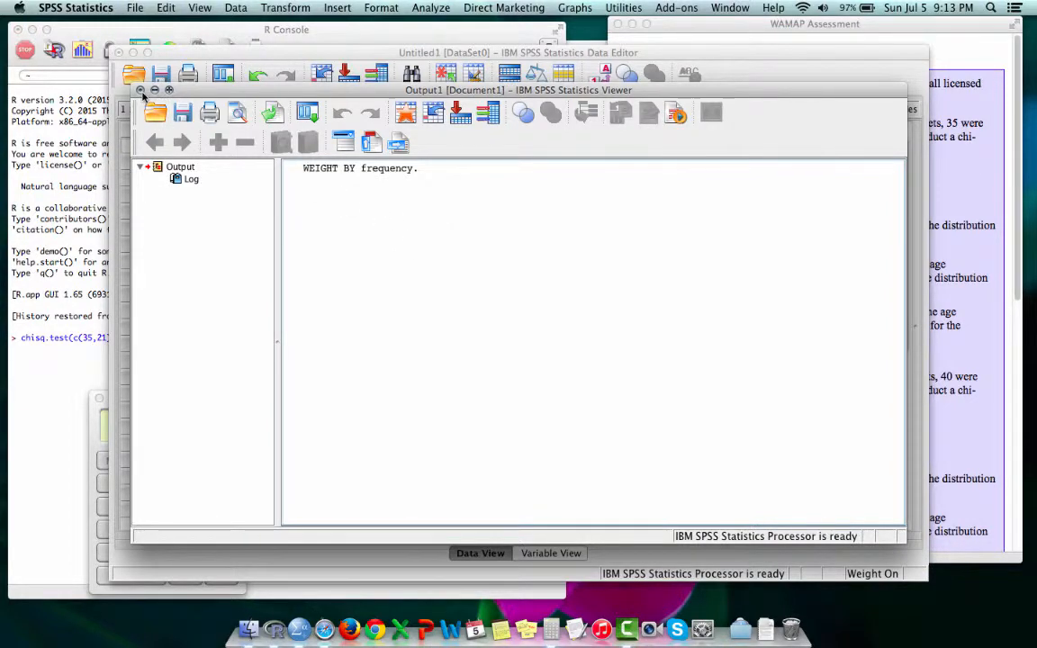
{"action": "left_click", "coordinate": [140, 90]}
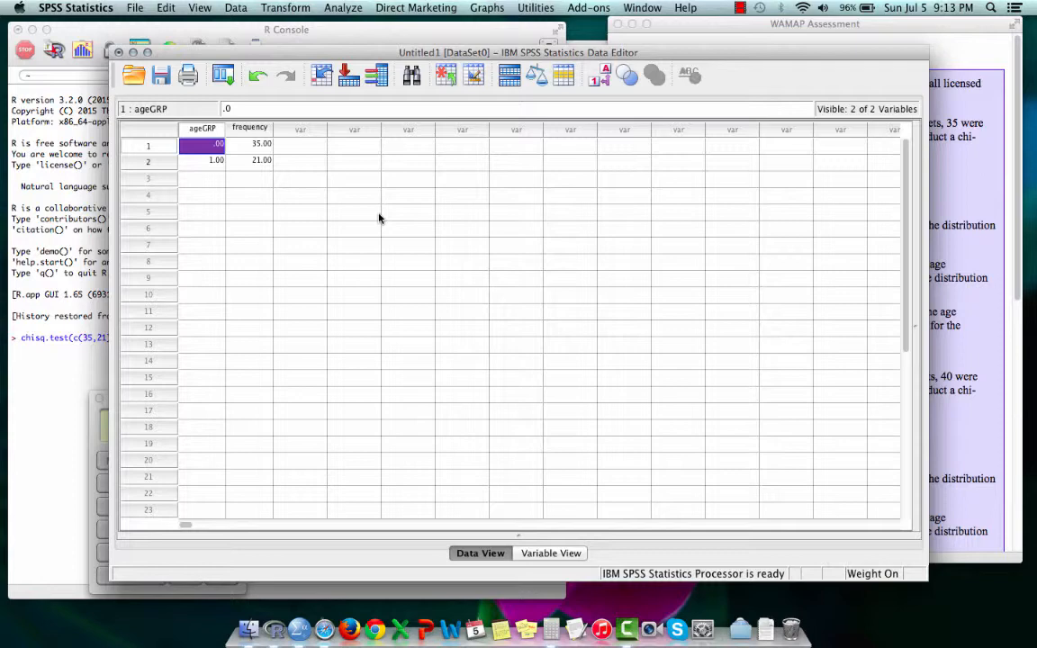
Set up a legacy nonparametric Chi-square Test with ageGRP as test variable and individually specified expected values.
{"action": "left_click", "coordinate": [347, 11]}
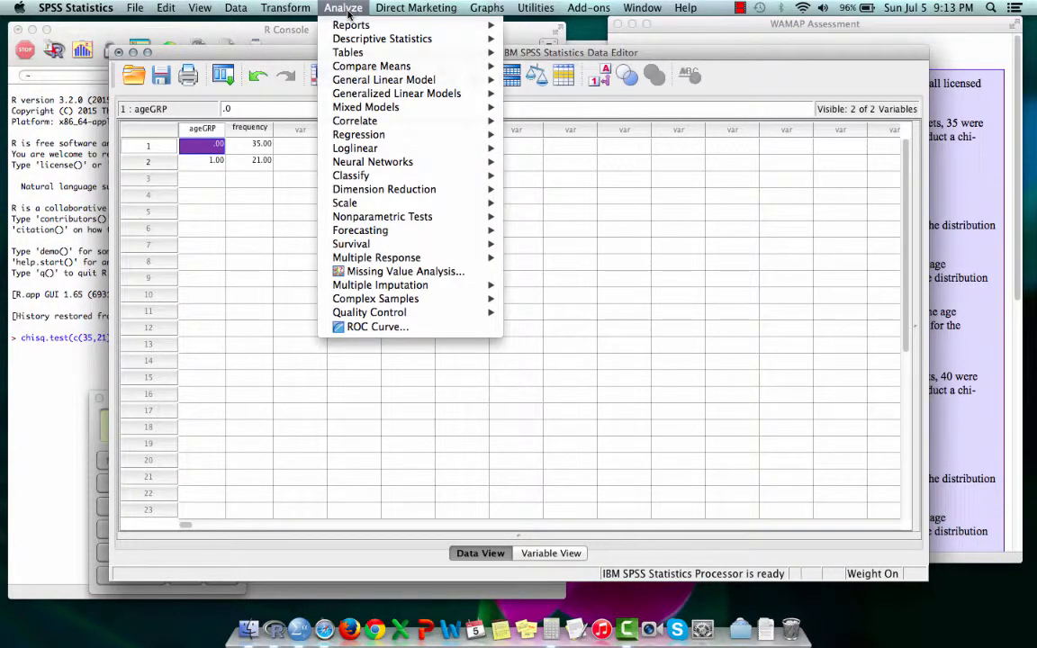
{"action": "mouse_move", "coordinate": [373, 222]}
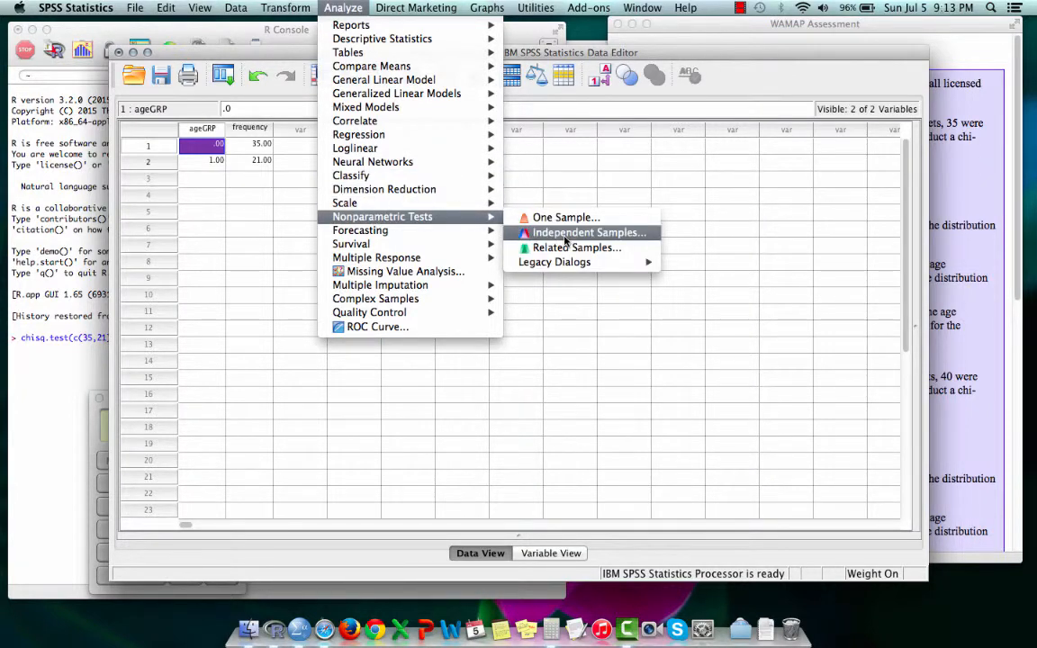
{"action": "mouse_move", "coordinate": [577, 267]}
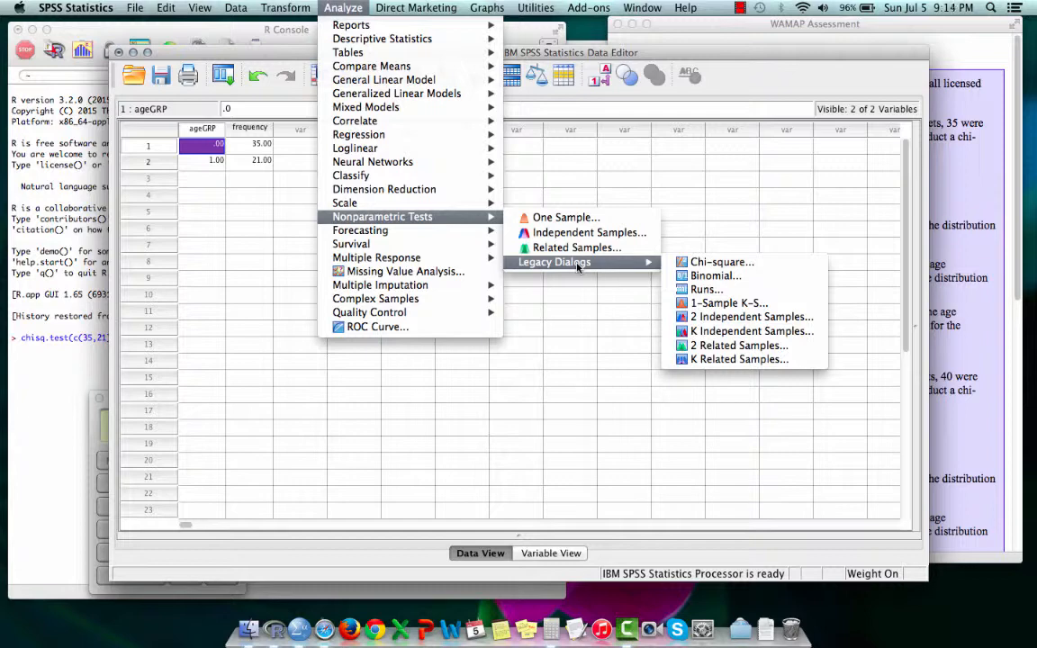
{"action": "left_click", "coordinate": [711, 263]}
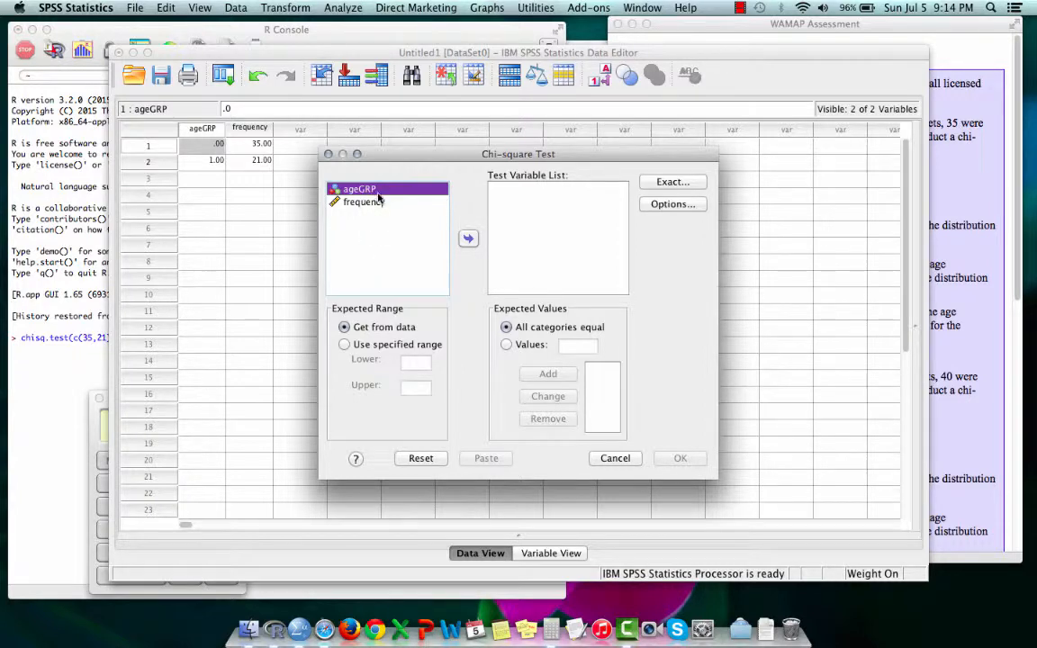
{"action": "left_click", "coordinate": [469, 239]}
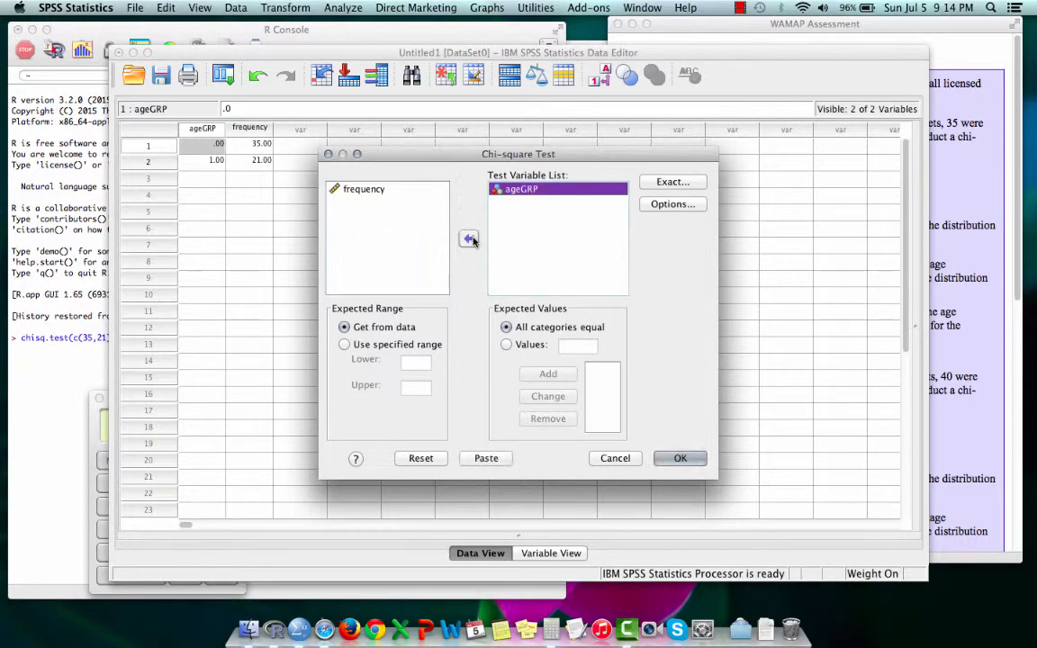
{"action": "left_click", "coordinate": [506, 345]}
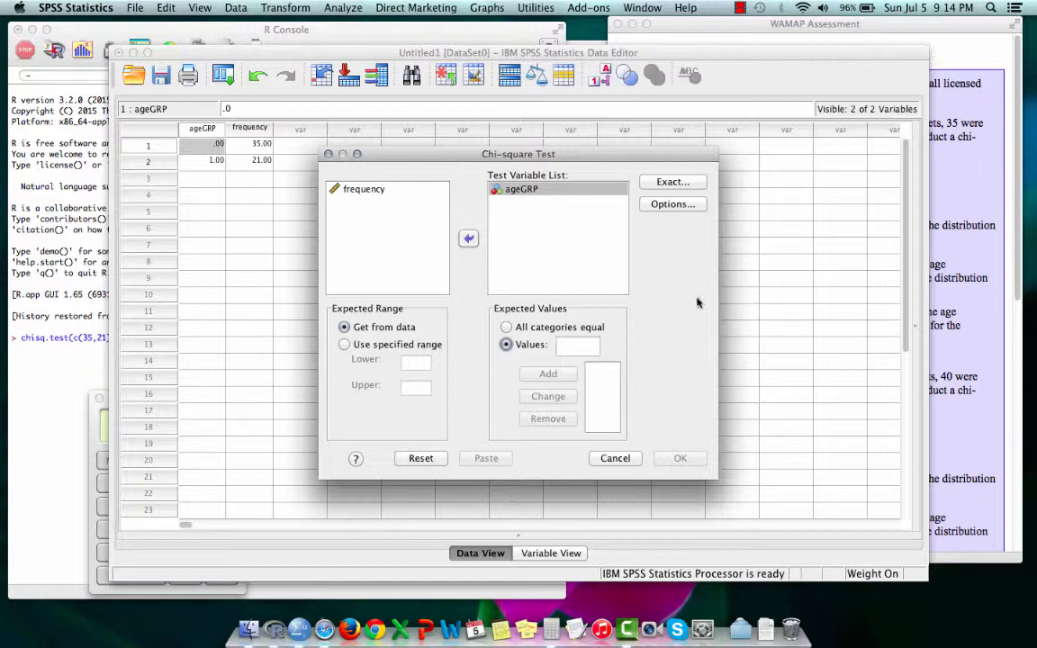
Compute 56*0.8 in Calculator, using the sample size from the WAMAP problem, and add 44.8 as the first expected value in SPSS.
{"action": "left_click", "coordinate": [958, 171]}
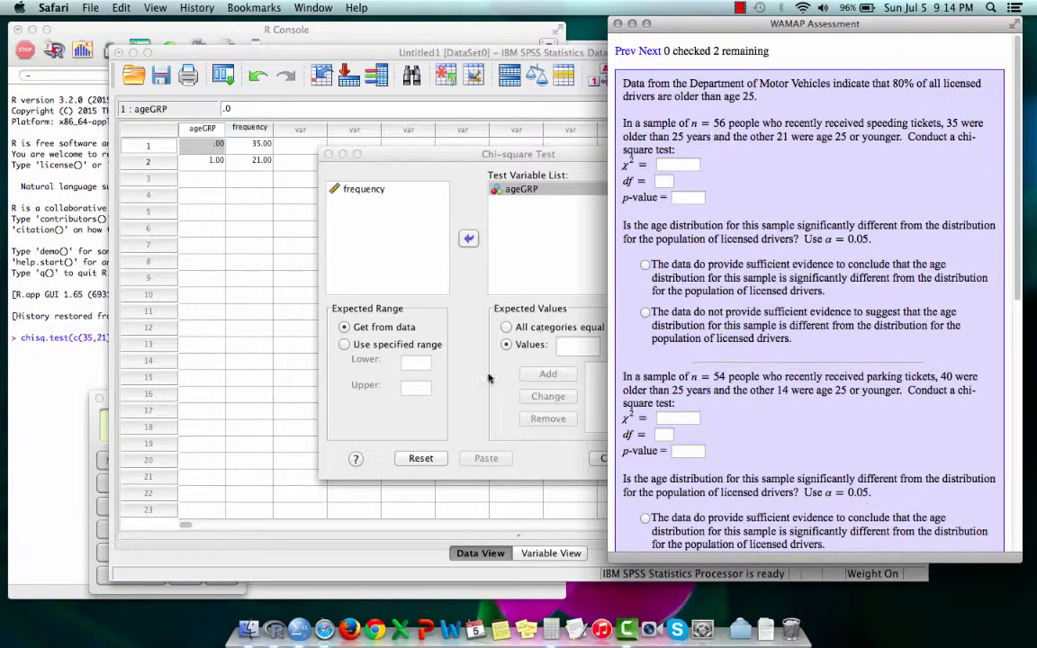
{"action": "left_click", "coordinate": [99, 432]}
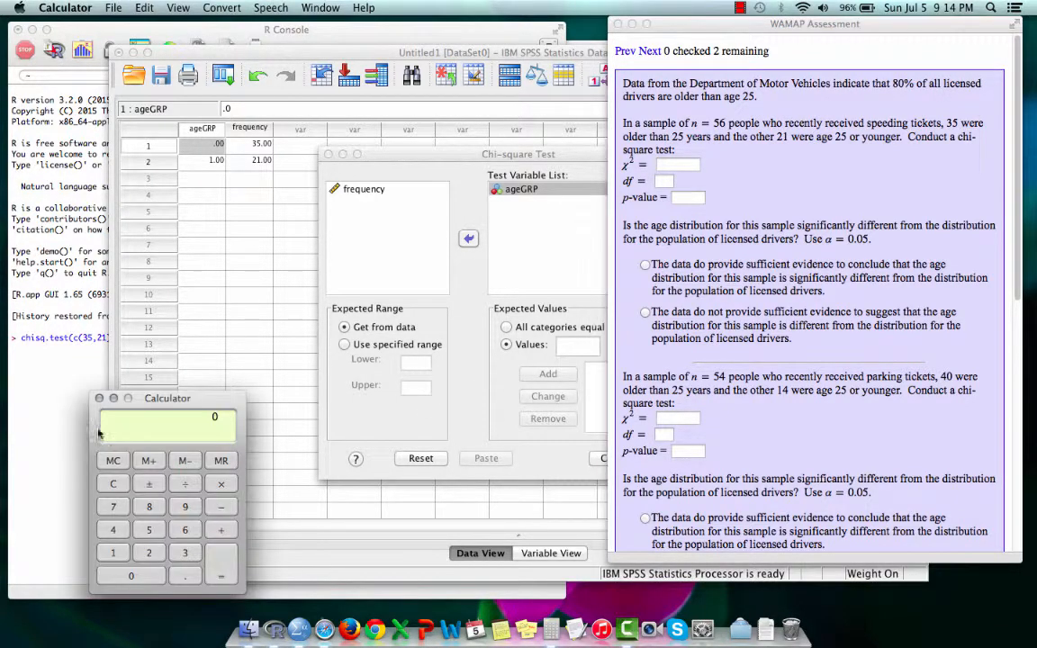
{"action": "left_click_drag", "start_coordinate": [176, 402], "coordinate": [267, 254]}
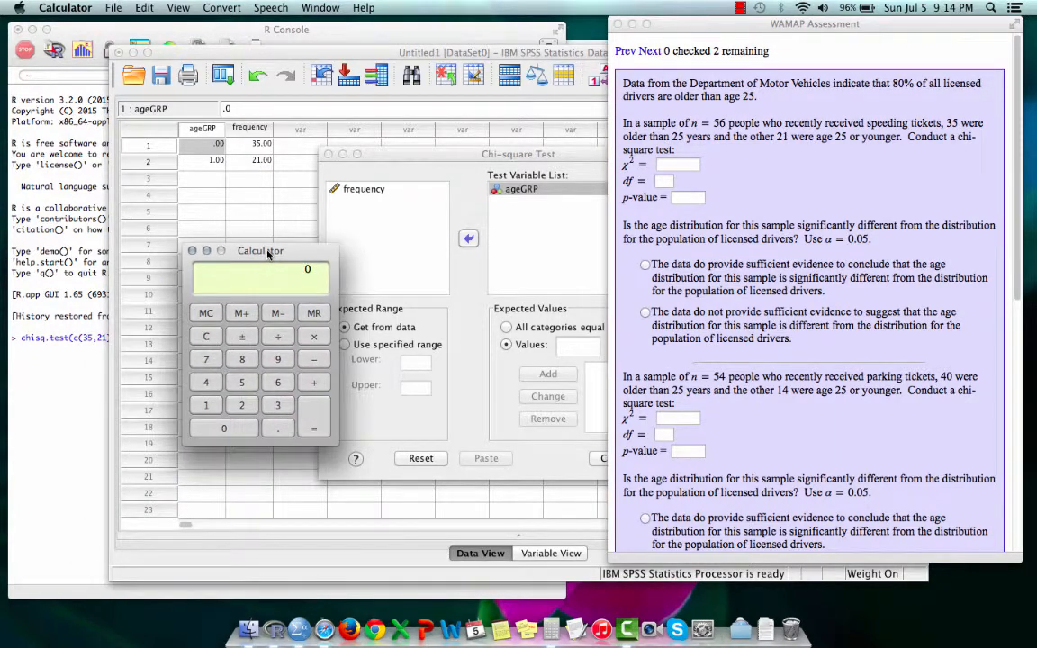
{"action": "type", "text": "56*0.8="}
{"action": "left_click", "coordinate": [417, 163]}
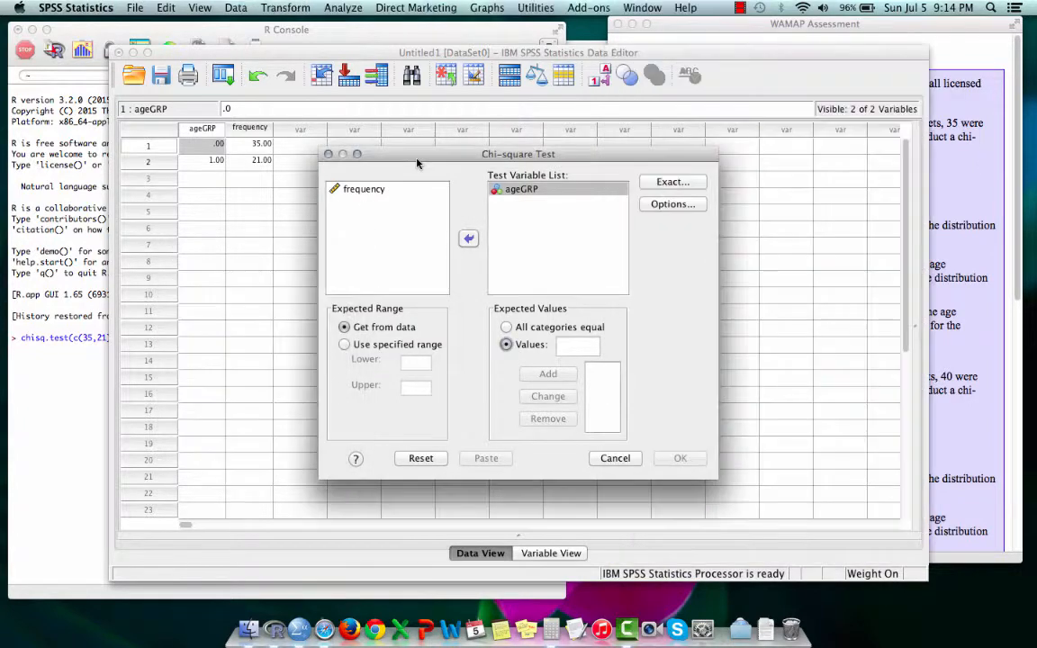
{"action": "left_click", "coordinate": [572, 345]}
{"action": "type", "text": "44.8"}
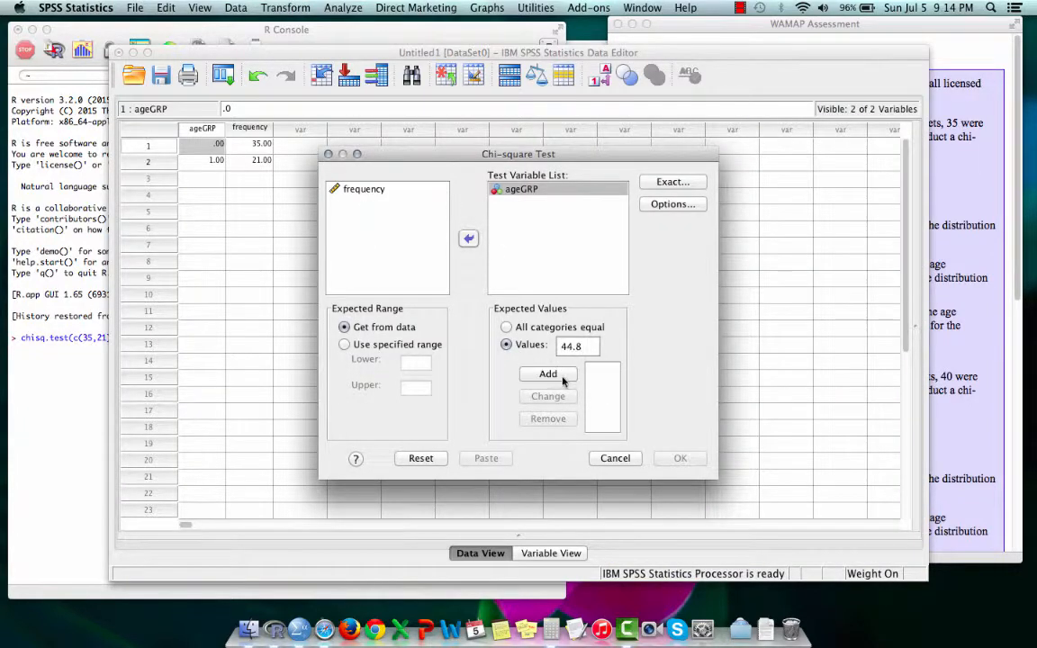
{"action": "left_click", "coordinate": [551, 373]}
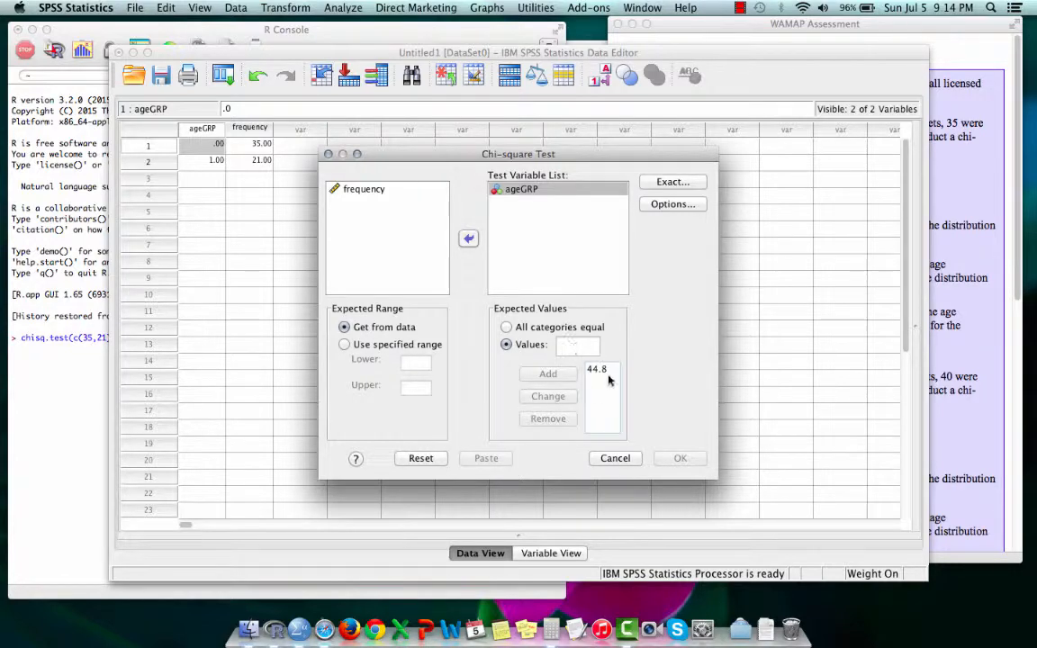
Compute 56*.2 in Calculator and add 11.2 as the second expected value of the SPSS chi-square test.
{"action": "key", "text": "super+Tab"}
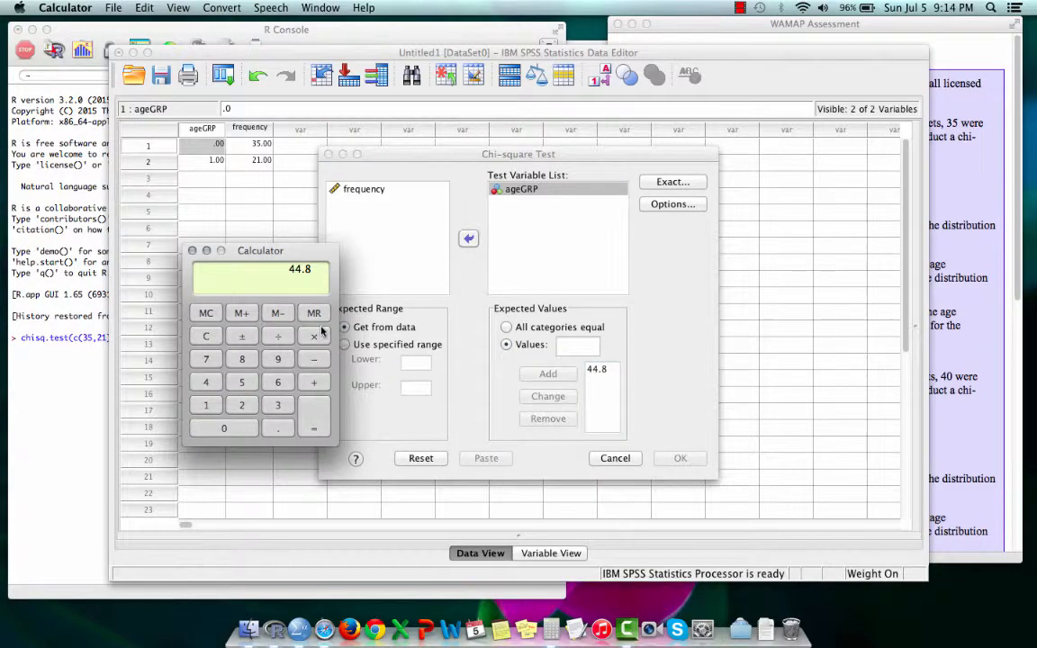
{"action": "type", "text": "56*.2"}
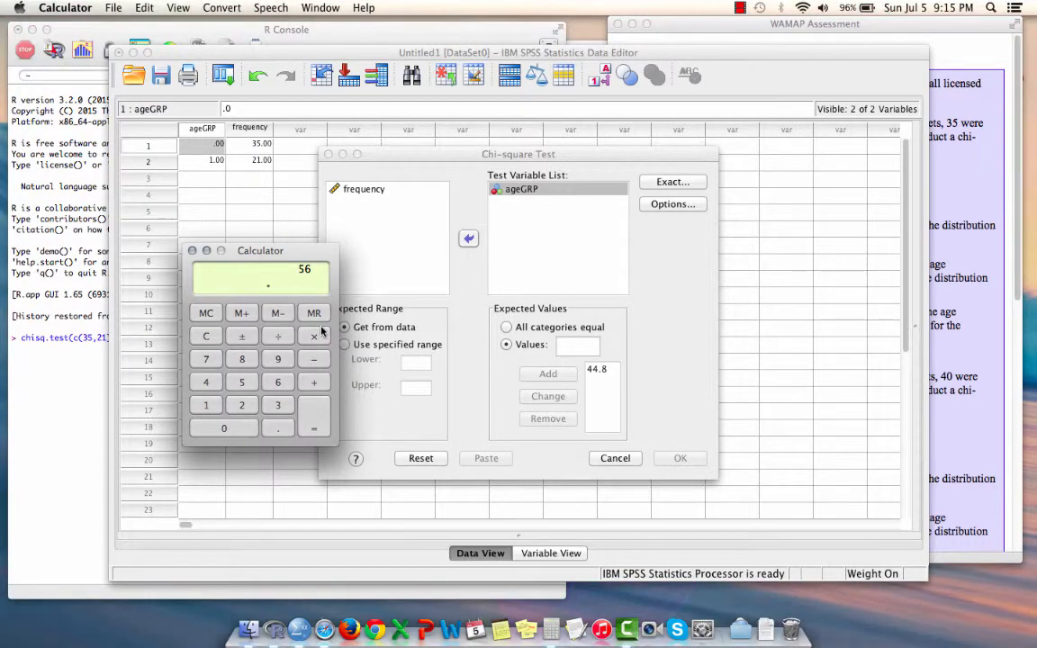
{"action": "key", "text": "Return"}
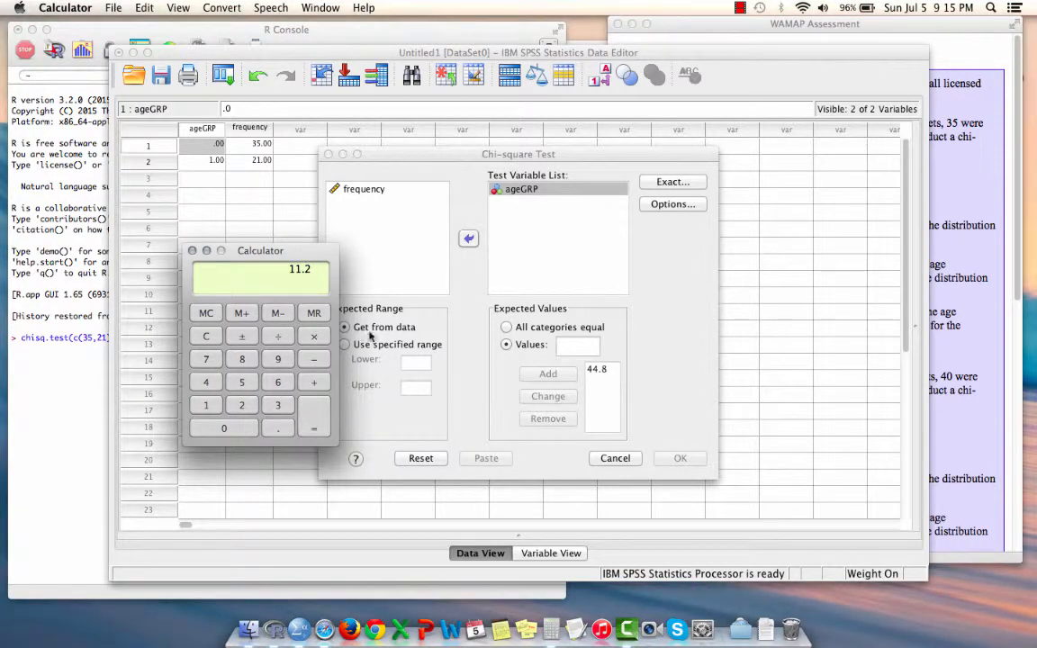
{"action": "left_click", "coordinate": [569, 348]}
{"action": "type", "text": "11.2"}
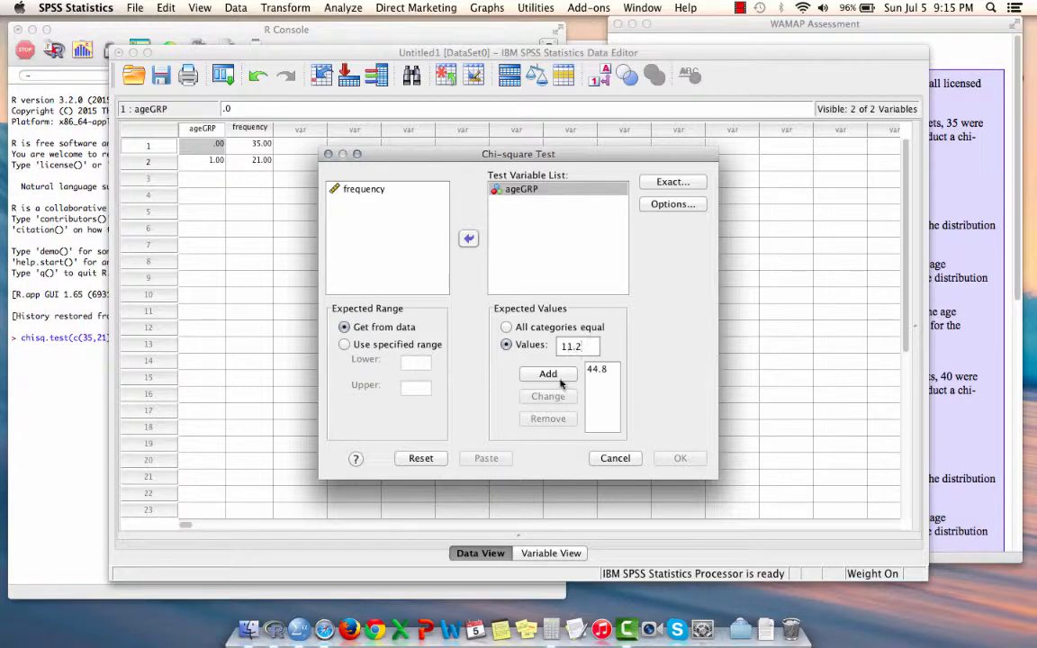
{"action": "left_click", "coordinate": [558, 376]}
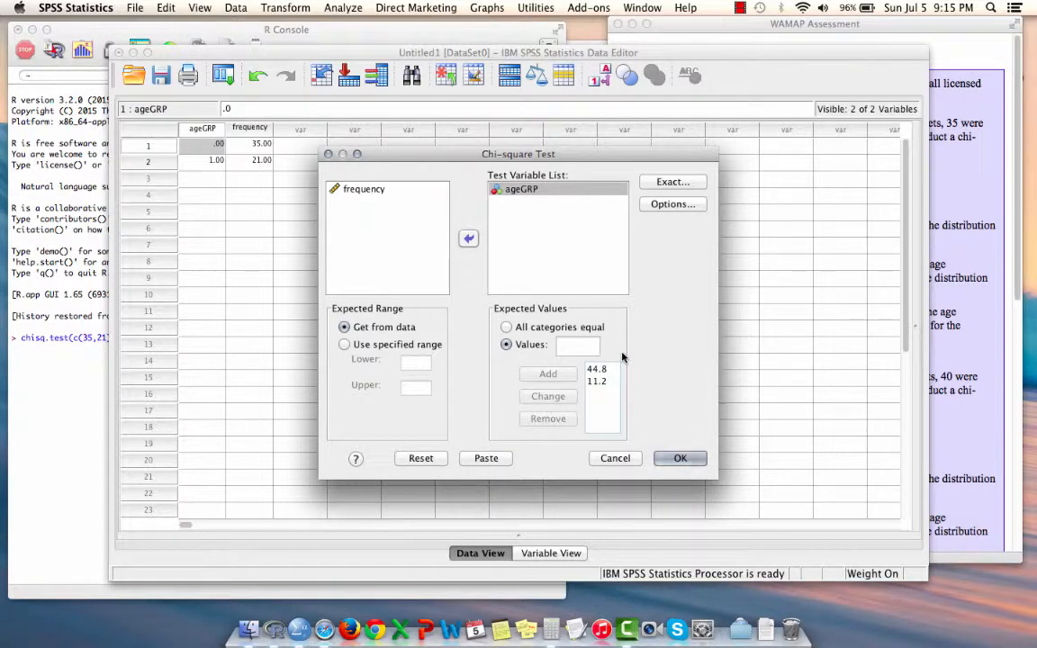
Run the chi-square test and reveal the unrounded Asymp. Sig. value in the Test Statistics table.
{"action": "left_click", "coordinate": [693, 464]}
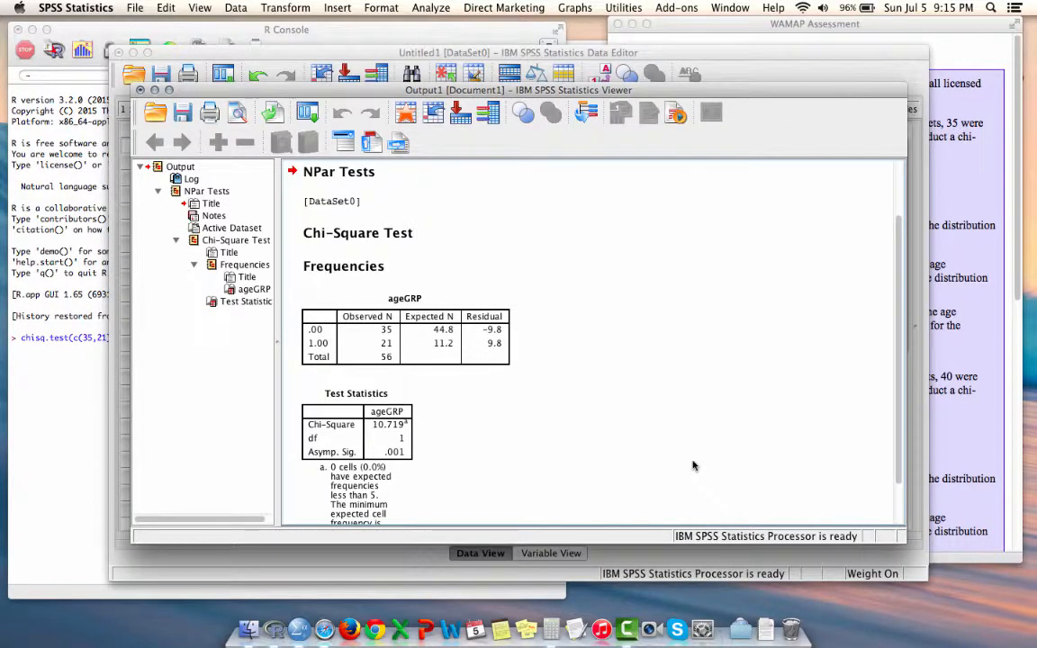
{"action": "scroll", "coordinate": [693, 466], "scroll_direction": "down", "scroll_amount": 2}
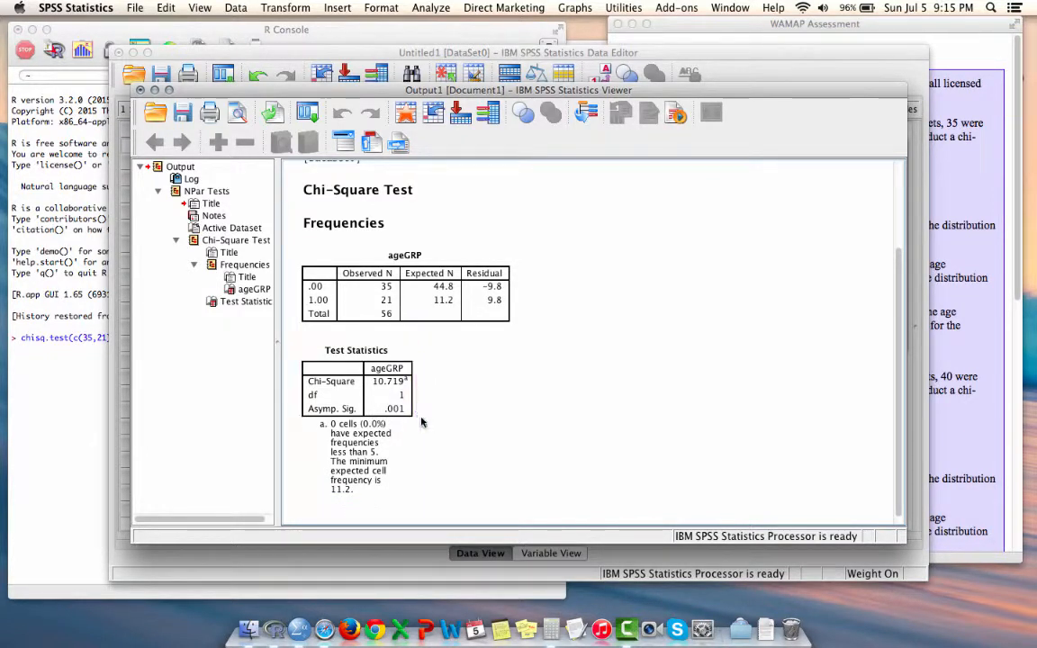
{"action": "double_click", "coordinate": [396, 405]}
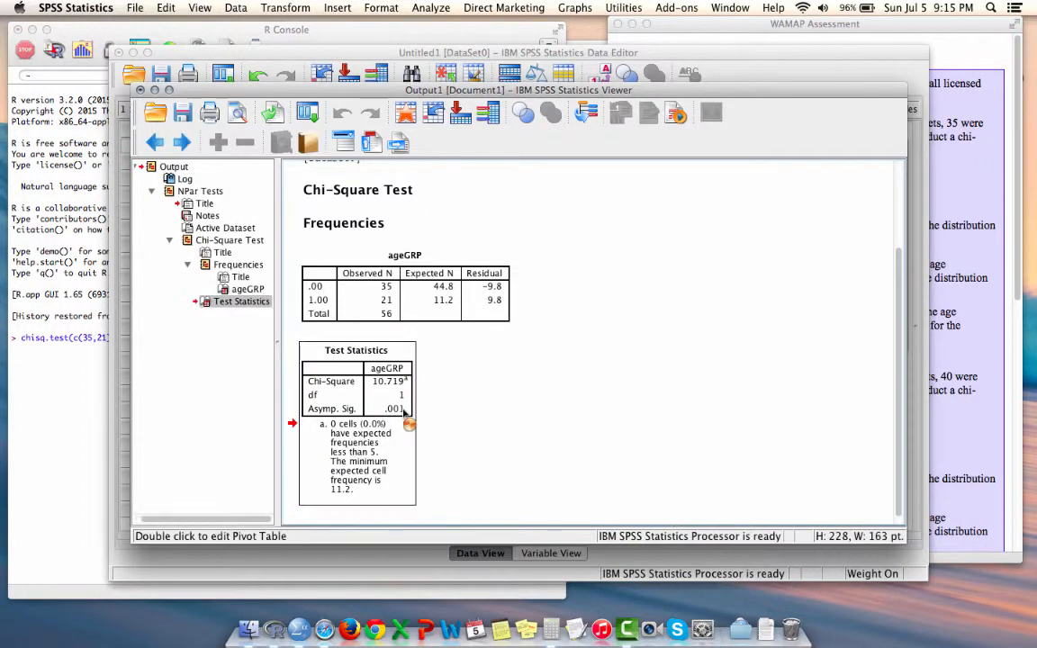
{"action": "double_click", "coordinate": [396, 407]}
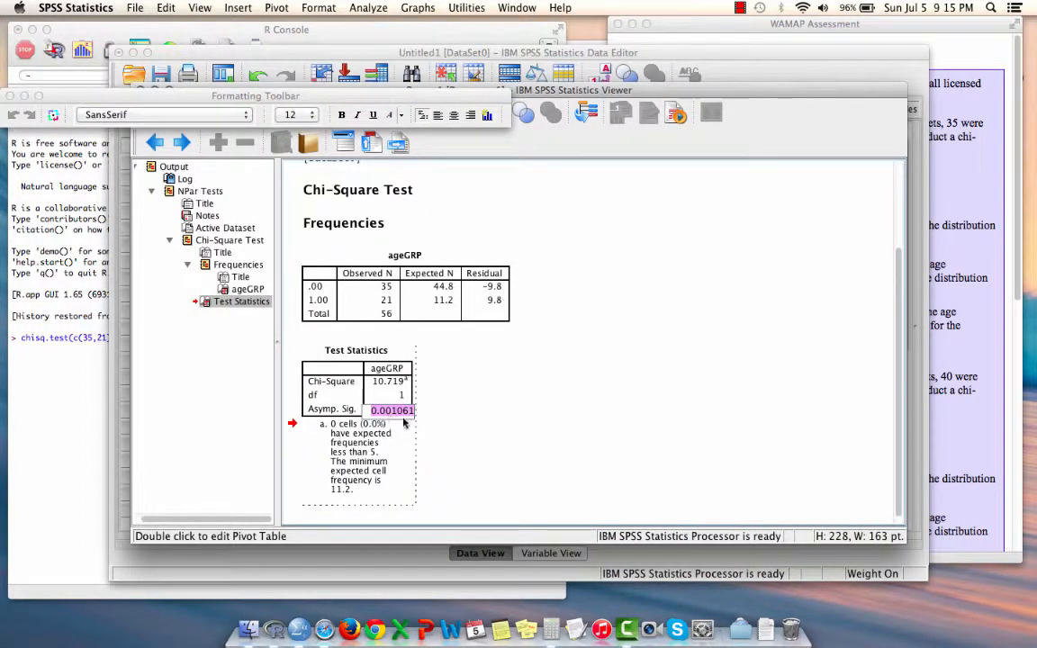
Consult the WAMAP problem in Safari, view the unrounded Asymp. Sig. value in SPSS again, and leave table editing.
{"action": "left_click", "coordinate": [963, 261]}
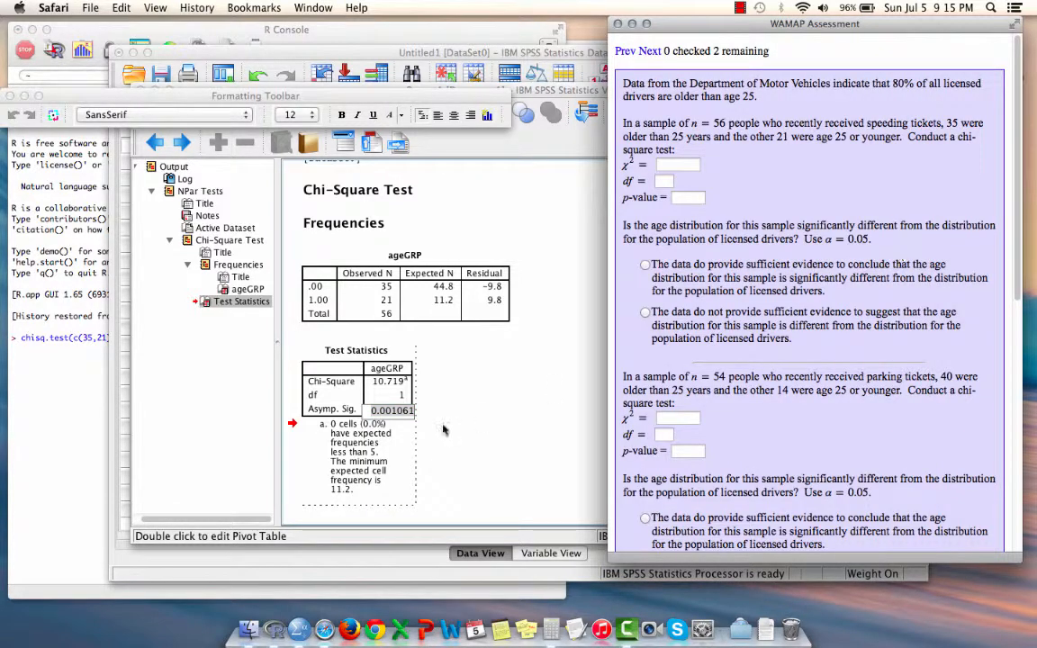
{"action": "left_click", "coordinate": [397, 410]}
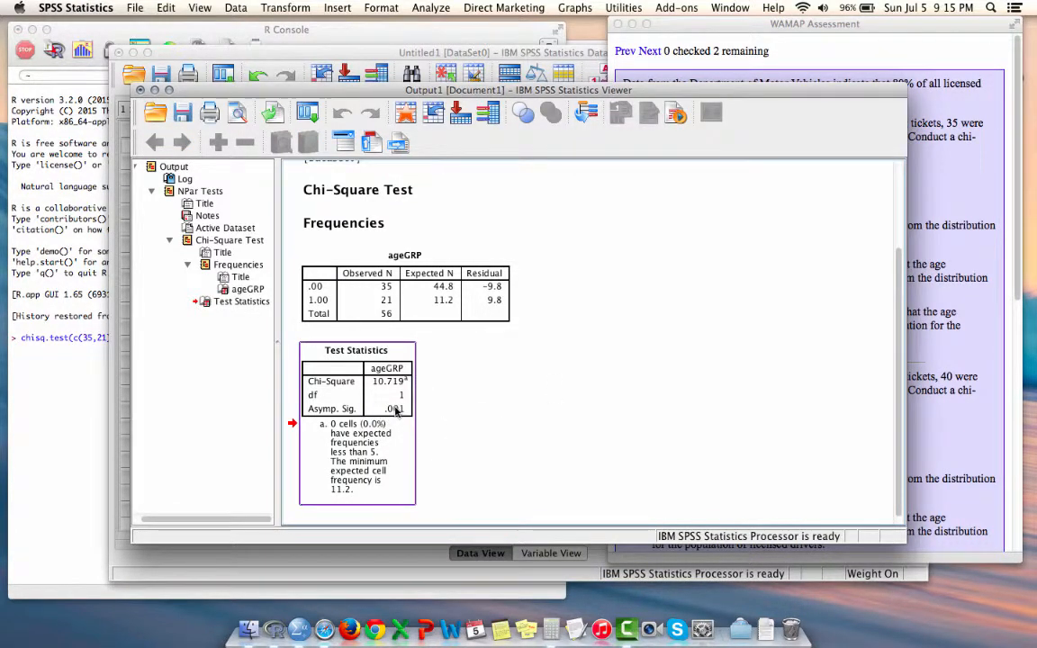
{"action": "double_click", "coordinate": [396, 411]}
{"action": "double_click", "coordinate": [396, 410]}
{"action": "double_click", "coordinate": [396, 411]}
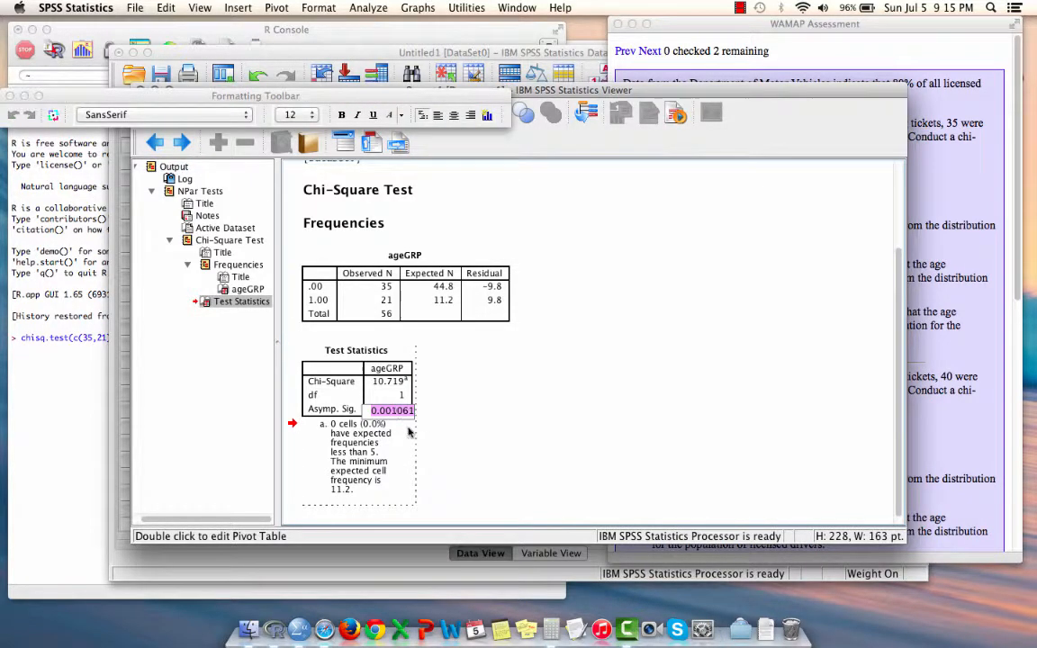
{"action": "left_click", "coordinate": [458, 424]}
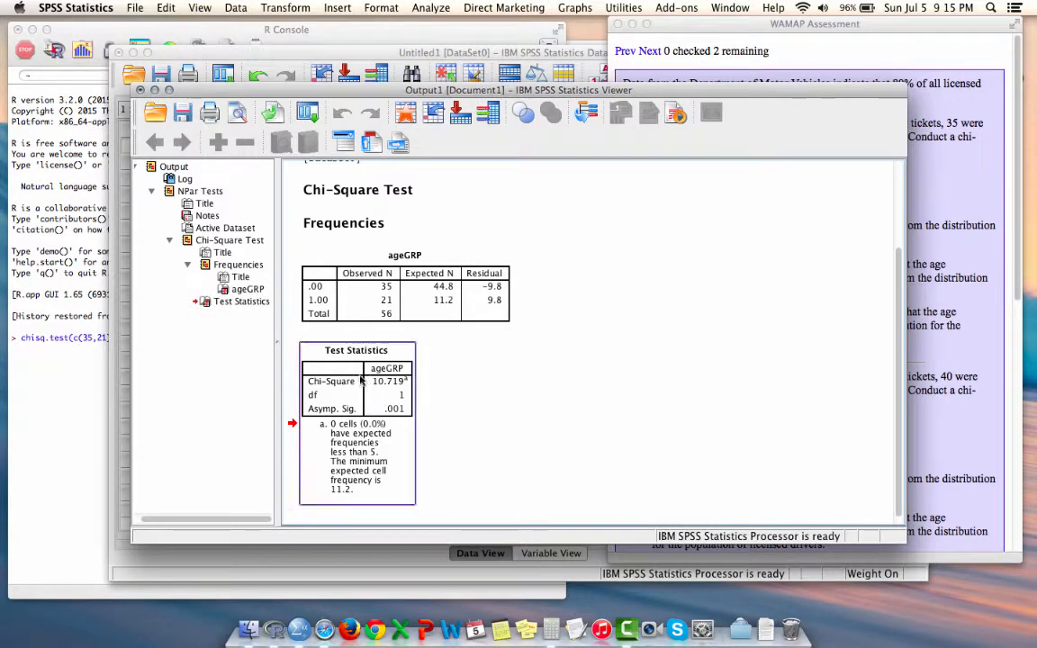
Switch to the R Console, review the arguments of the prepared command, and run chisq.test(c(35,21),p=c(0.8,0.2)).
{"action": "left_click", "coordinate": [76, 423]}
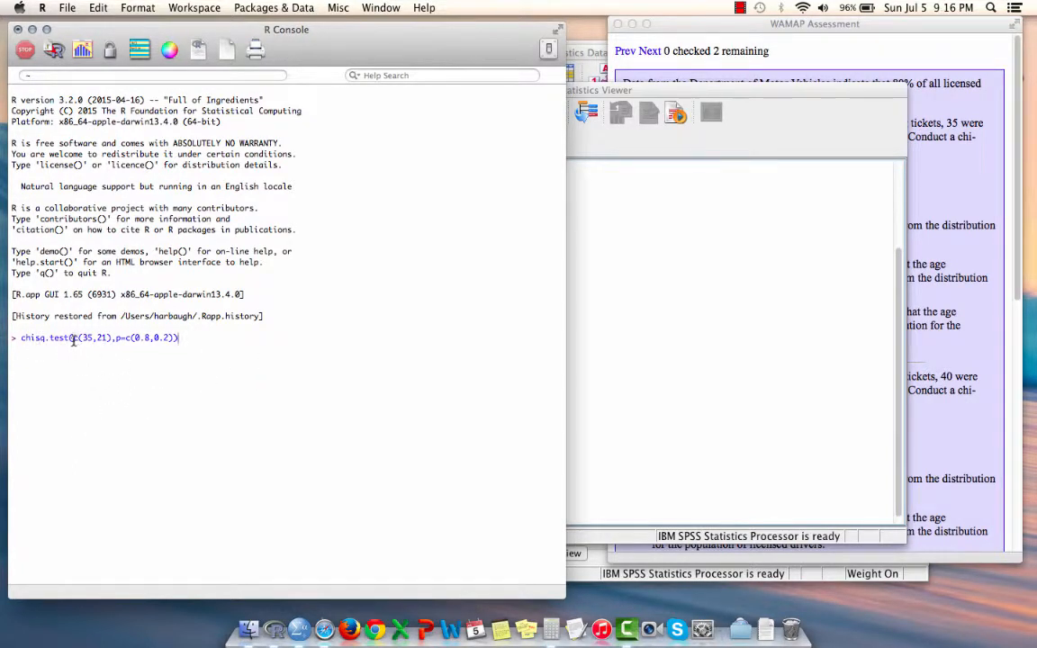
{"action": "left_click_drag", "start_coordinate": [72, 339], "coordinate": [109, 336]}
{"action": "left_click_drag", "start_coordinate": [115, 338], "coordinate": [175, 336]}
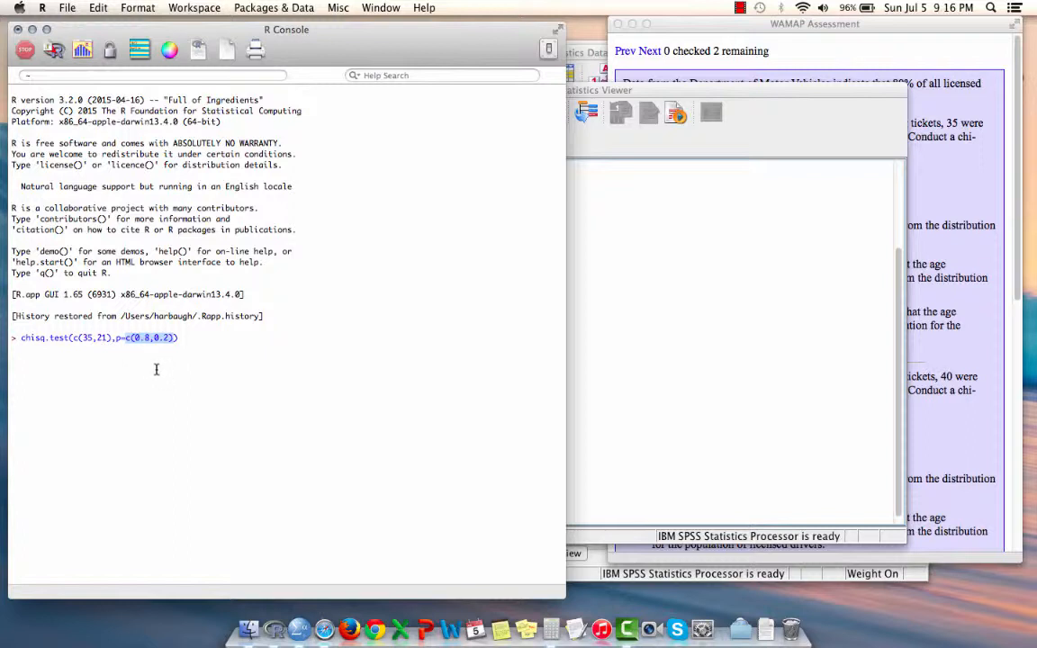
{"action": "left_click", "coordinate": [193, 339]}
{"action": "key", "text": "Return"}
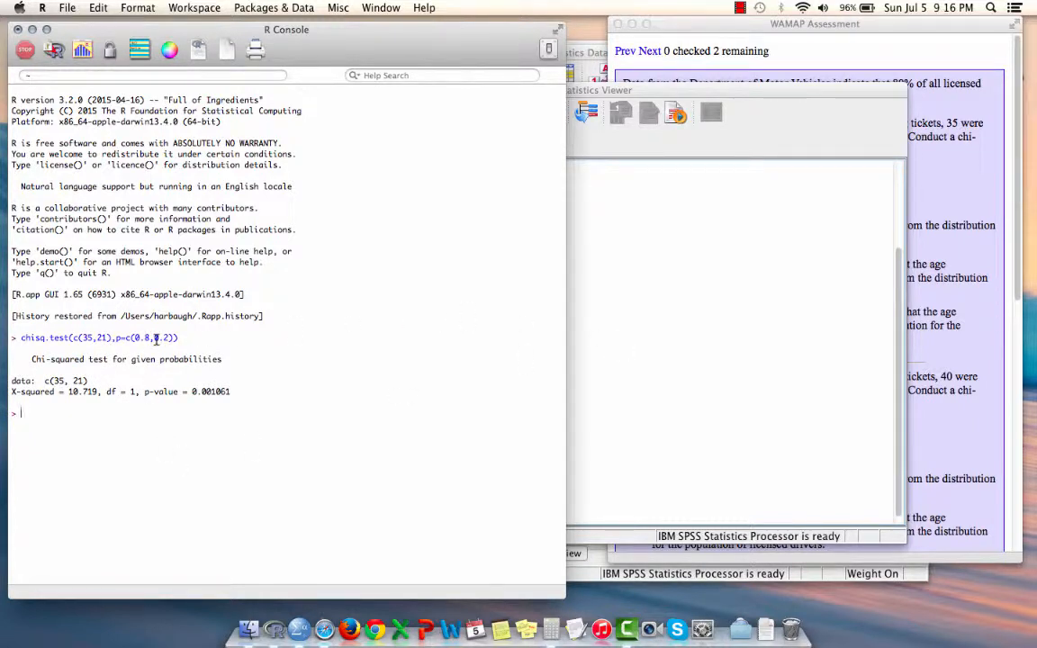
Recall the chi-square command with $exp appended, running chisq.test(c(35,21),p=c(0.8,0.2))$exp to list the expected counts.
{"action": "key", "text": "Up"}
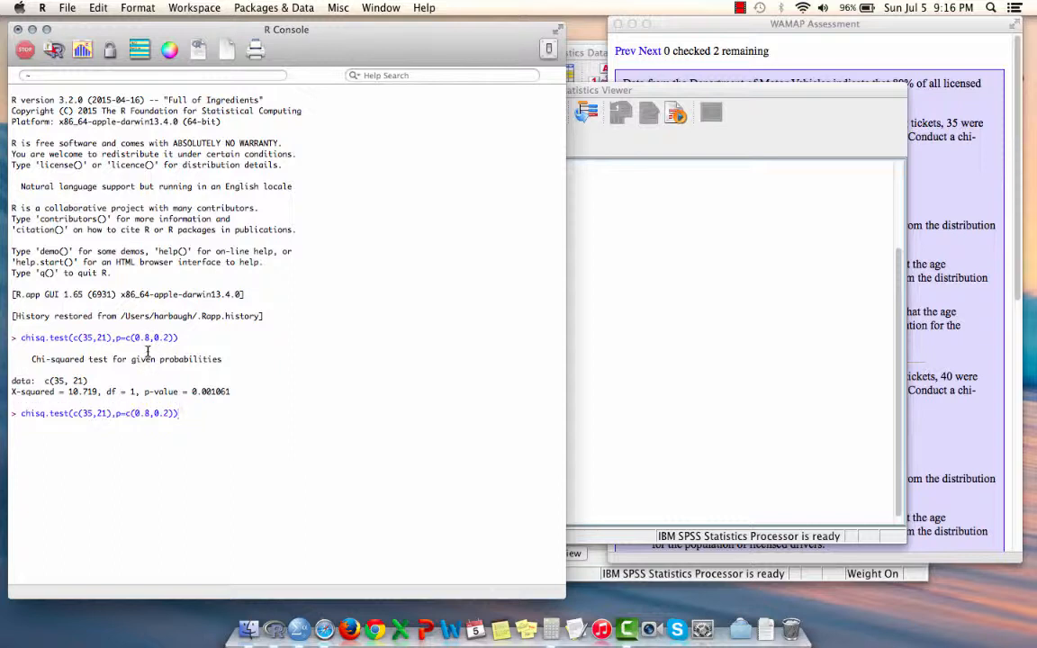
{"action": "type", "text": "$exp"}
{"action": "key", "text": "Return"}
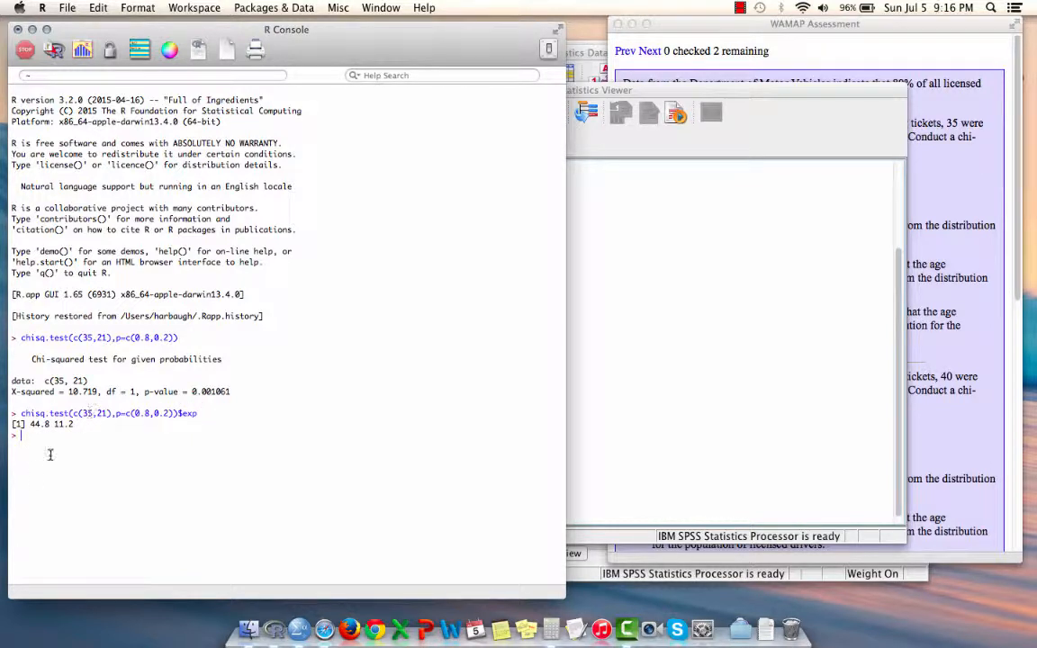